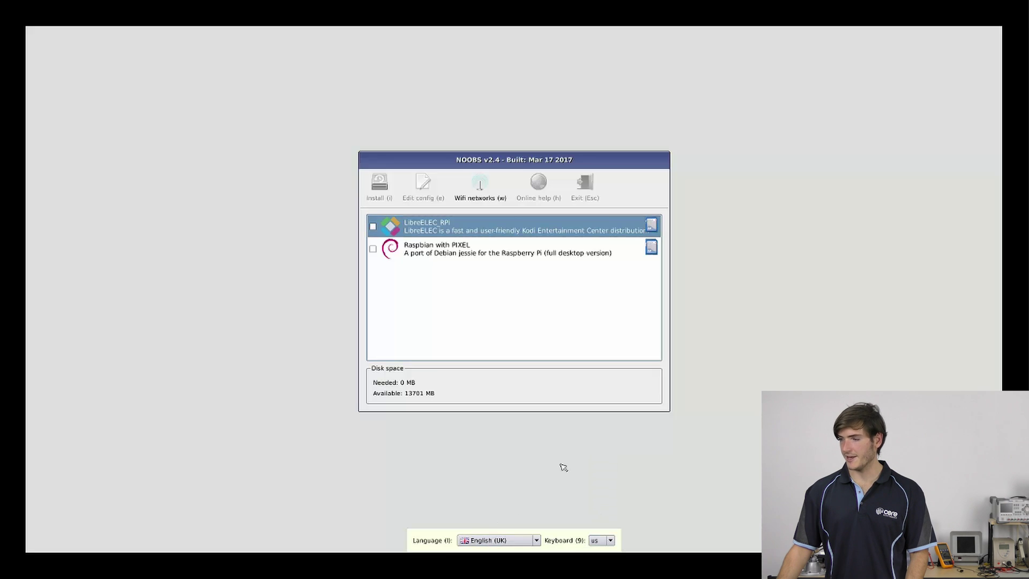
Check the Wi-Fi networks, then tick Raspbian with PIXEL (4007 MB) and start installing it
left_click(481, 199)
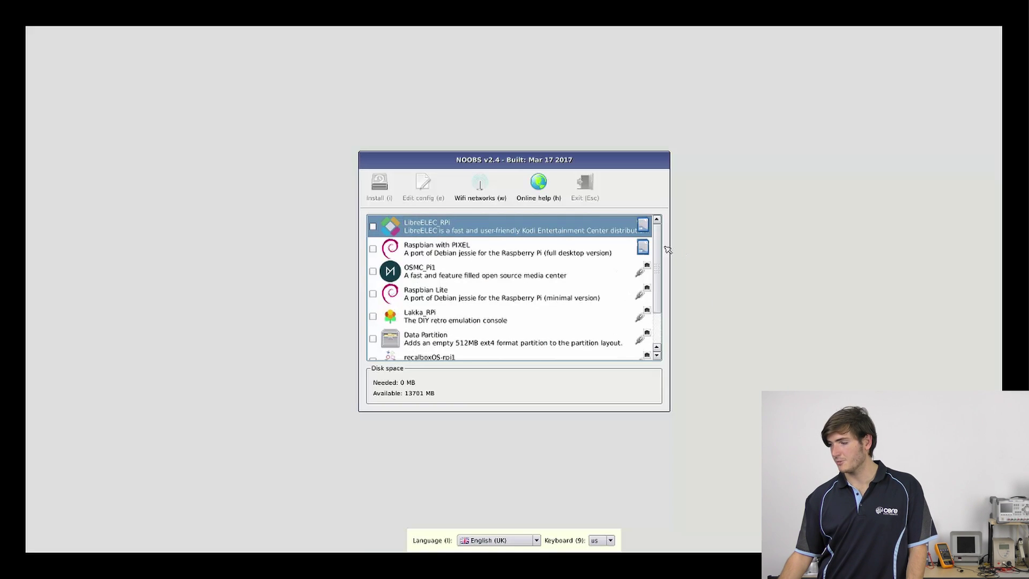
scroll(665, 252, "down", 1)
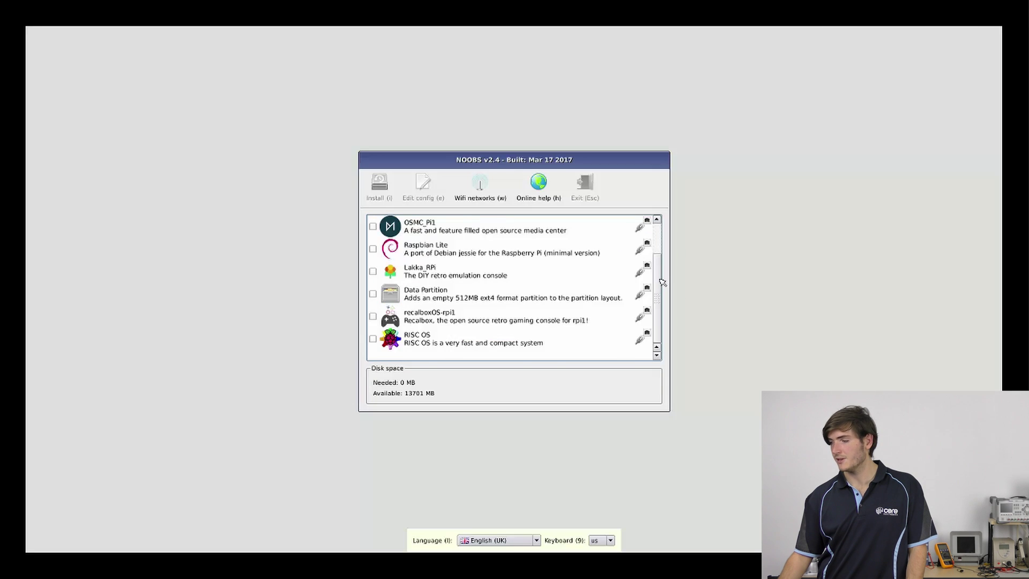
scroll(663, 282, "up", 2)
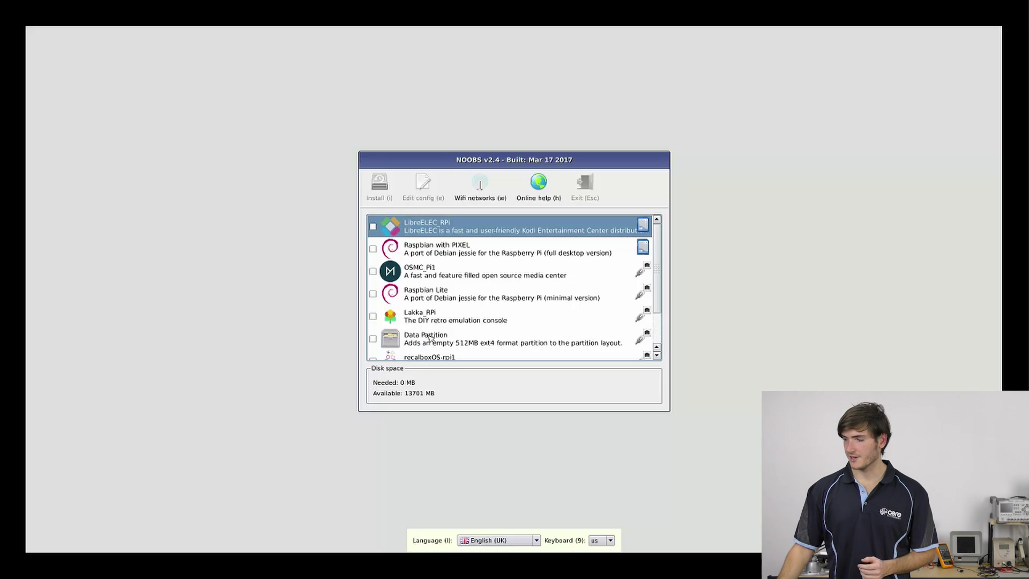
left_click(373, 249)
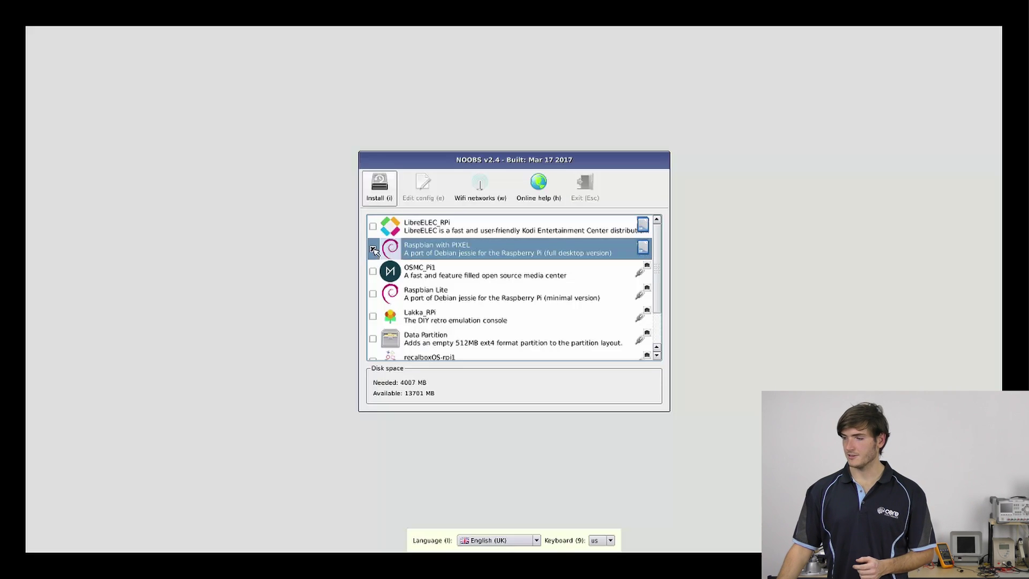
left_click(379, 196)
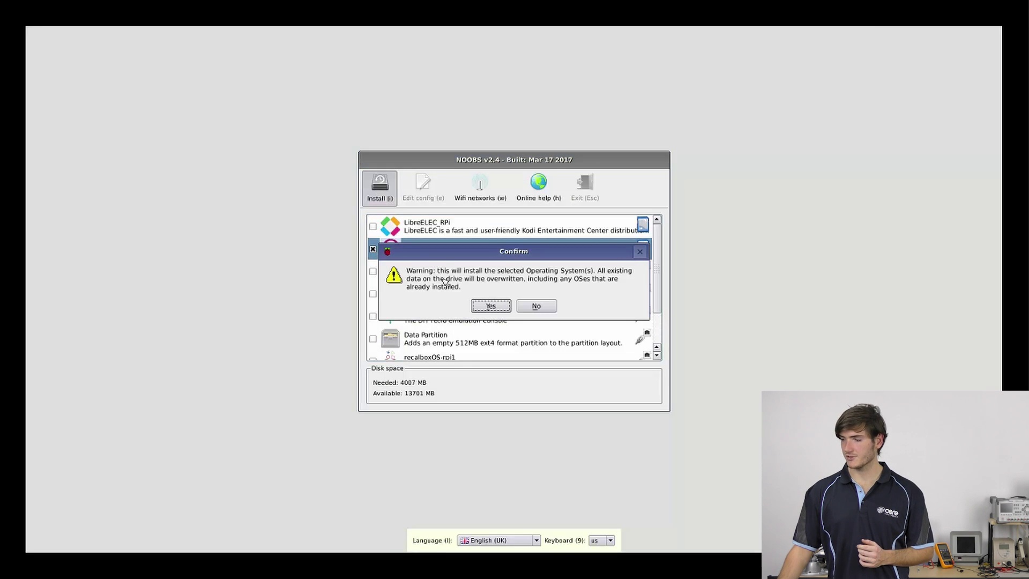
Accept the overwrite warning so NOOBS installs Raspbian with PIXEL and boots to the desktop
left_click(488, 306)
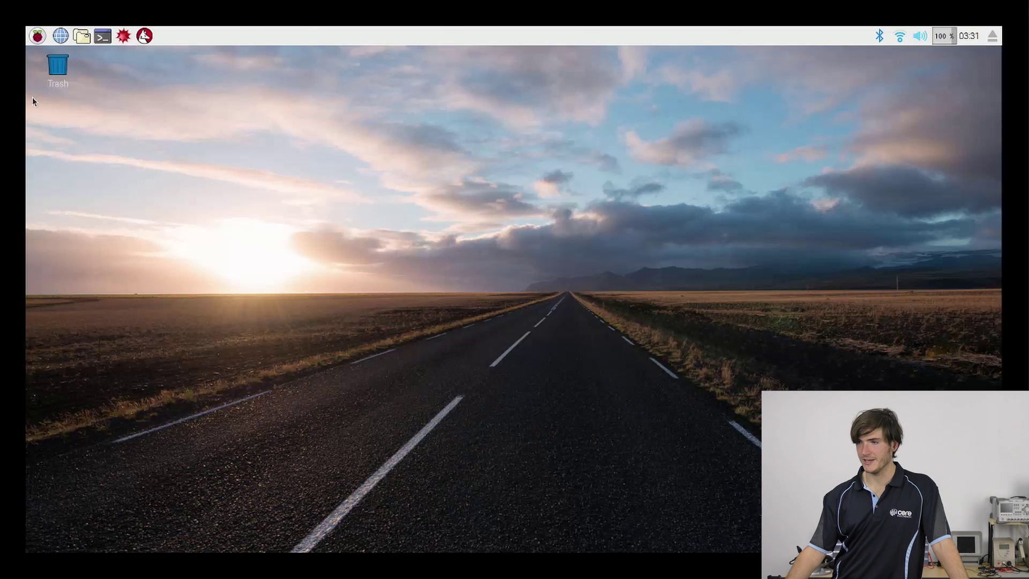
Browse the application categories in the Raspberry main menu
left_click(38, 36)
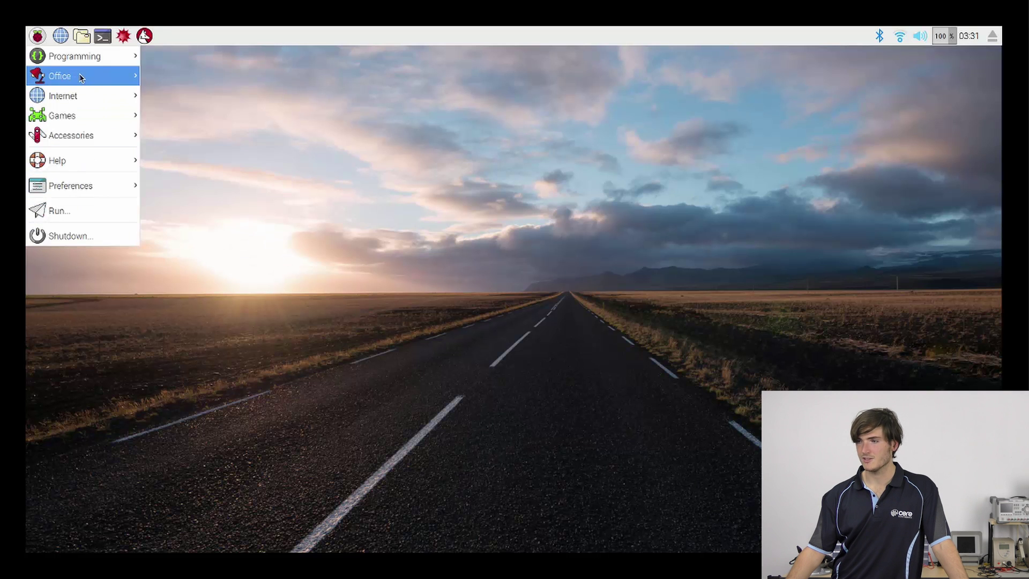
mouse_move(80, 77)
mouse_move(81, 100)
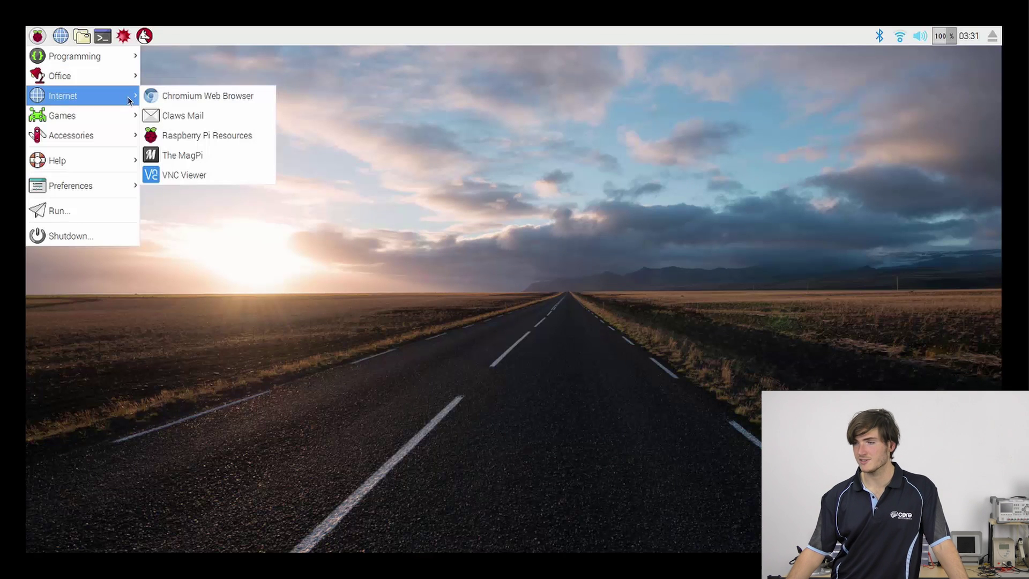
mouse_move(108, 122)
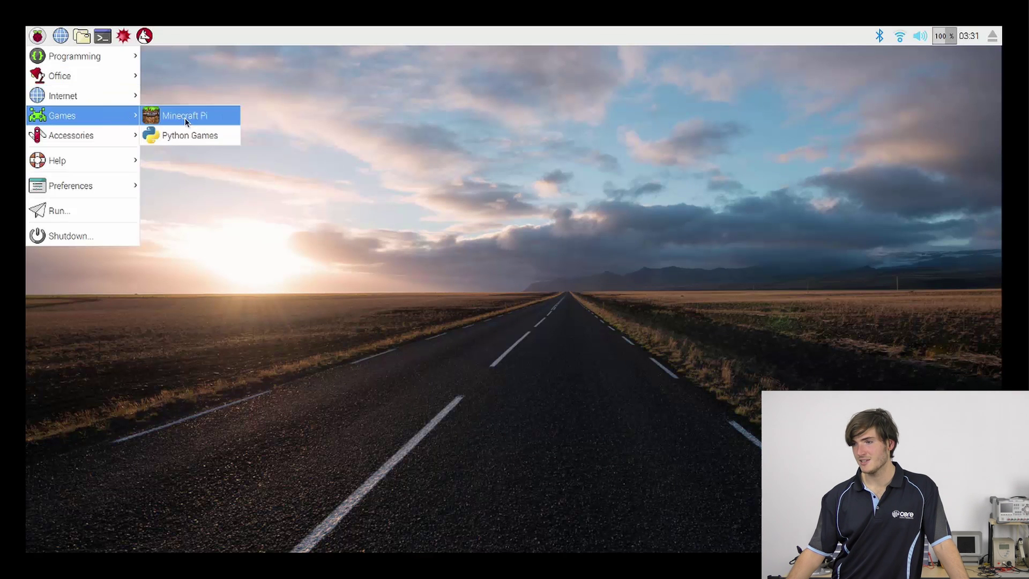
mouse_move(80, 144)
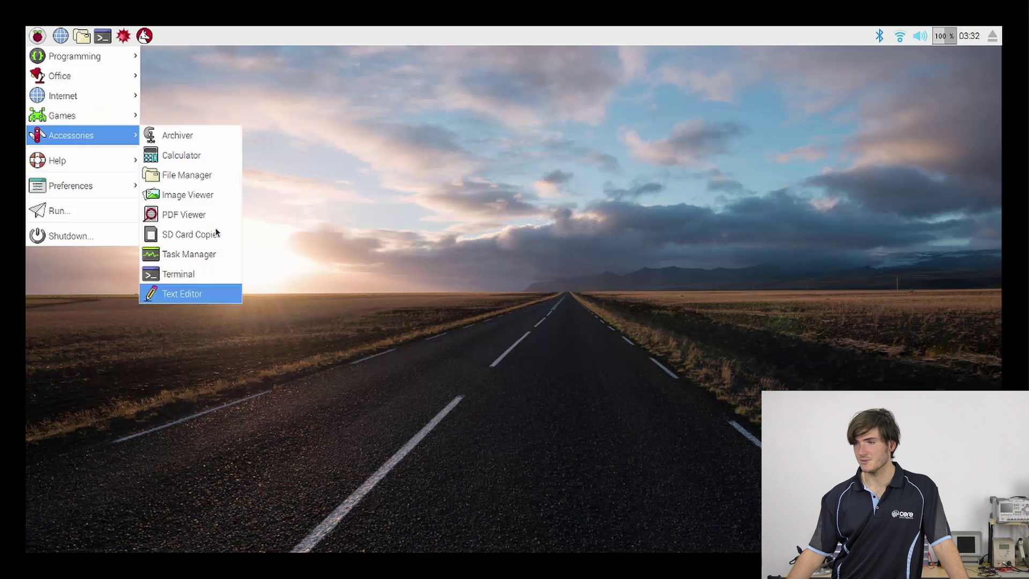
left_click(283, 153)
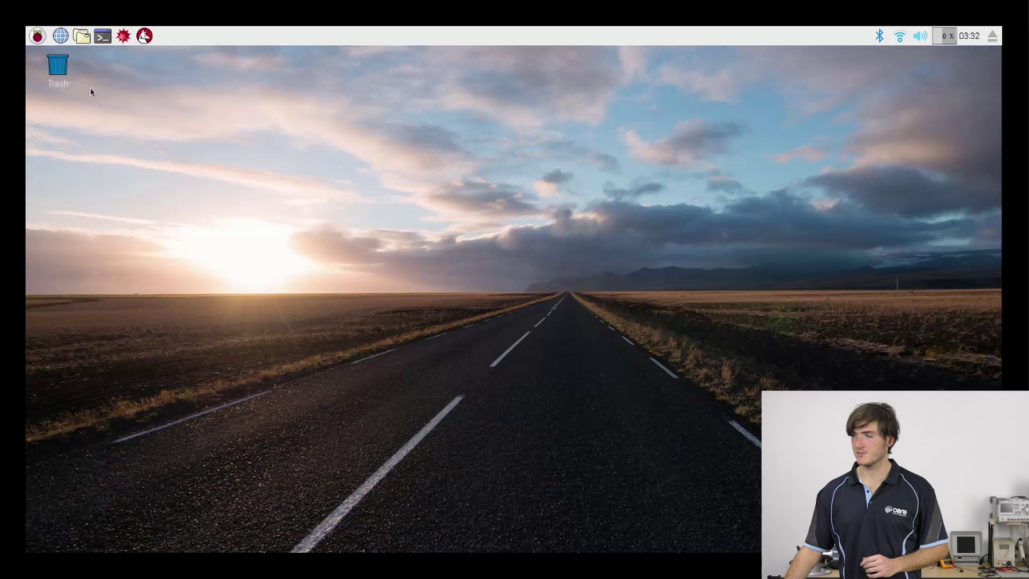
Check the Wi-Fi network list, then show the main menu's Preferences submenu
left_click(38, 37)
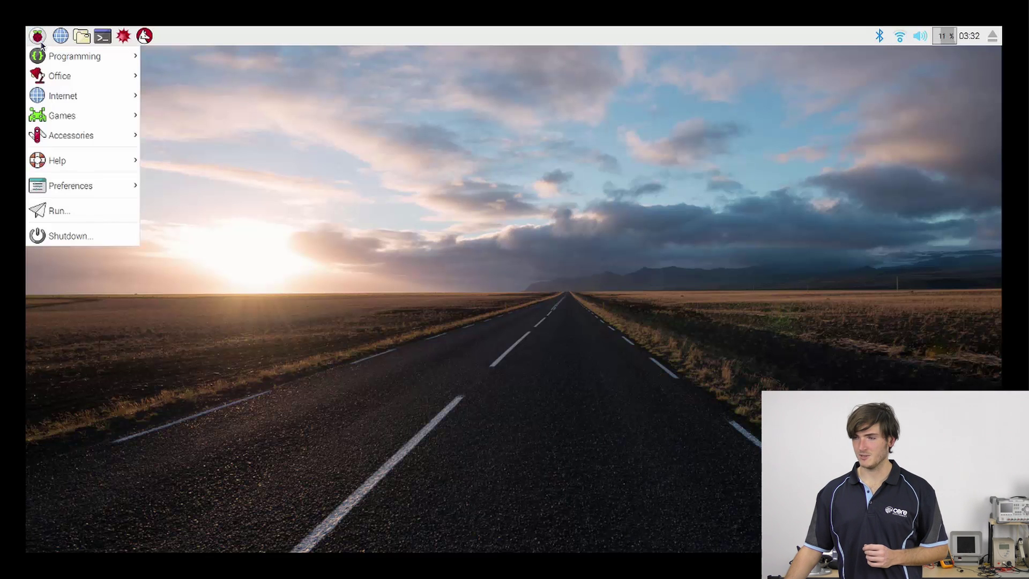
left_click(444, 209)
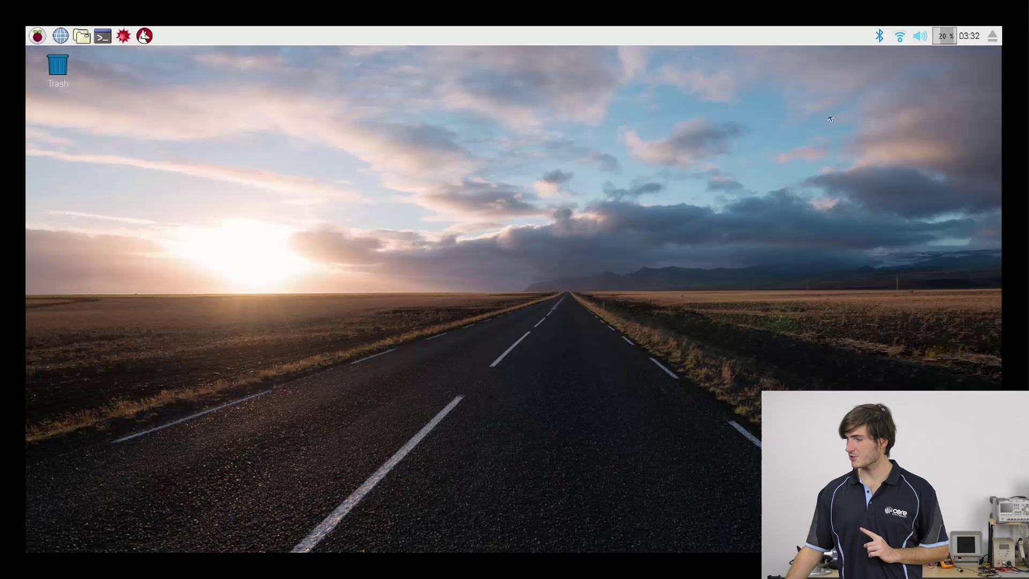
left_click(904, 40)
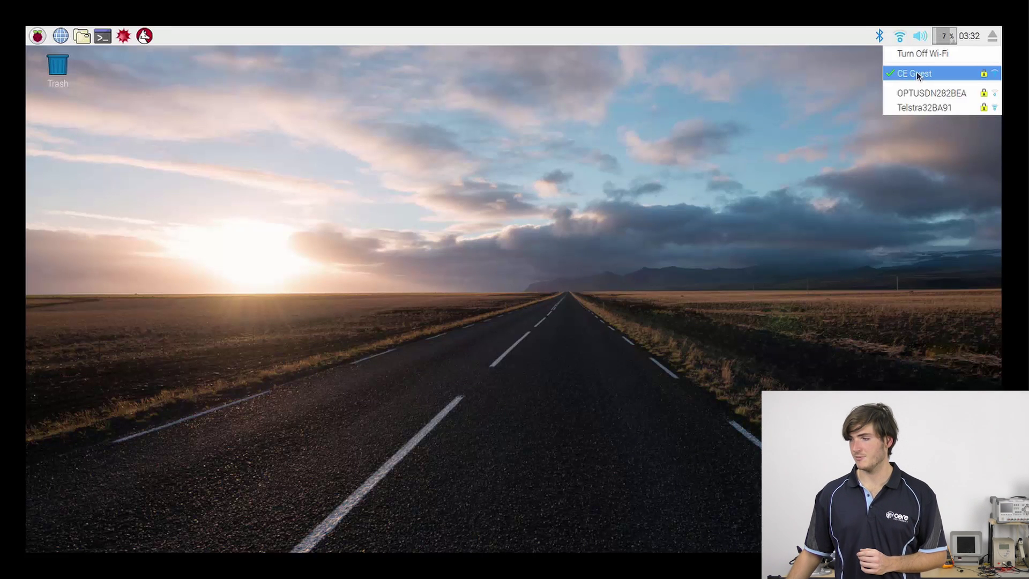
left_click(465, 79)
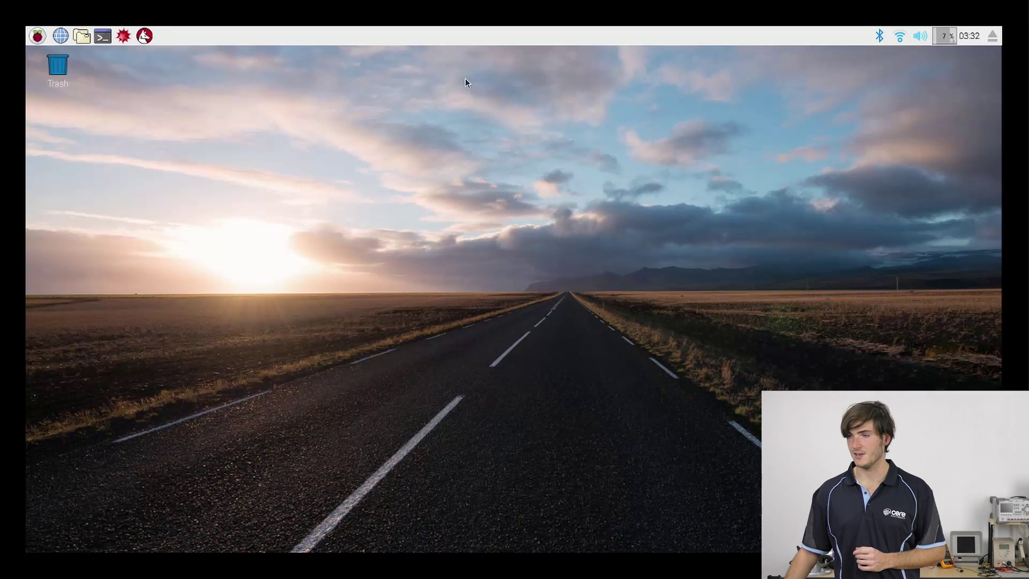
left_click(37, 35)
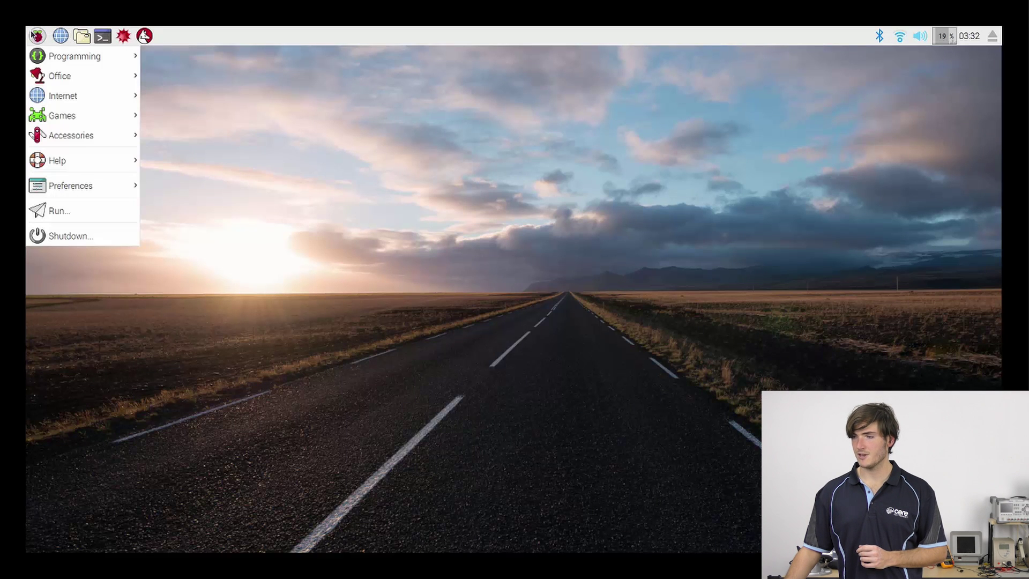
mouse_move(121, 190)
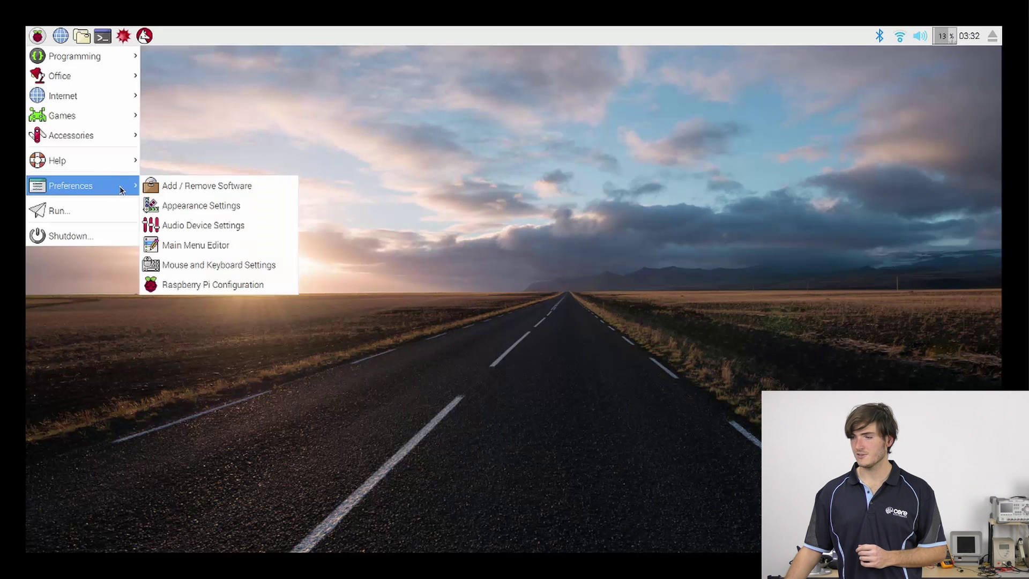
Open Mouse and Keyboard Settings at the Keyboard page and type E in the test box
left_click(215, 266)
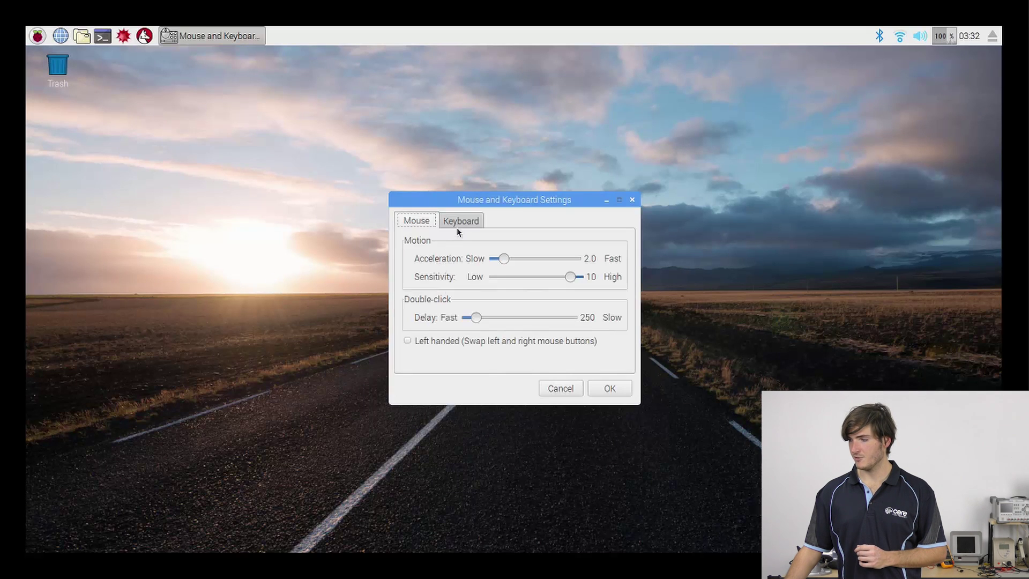
left_click(467, 219)
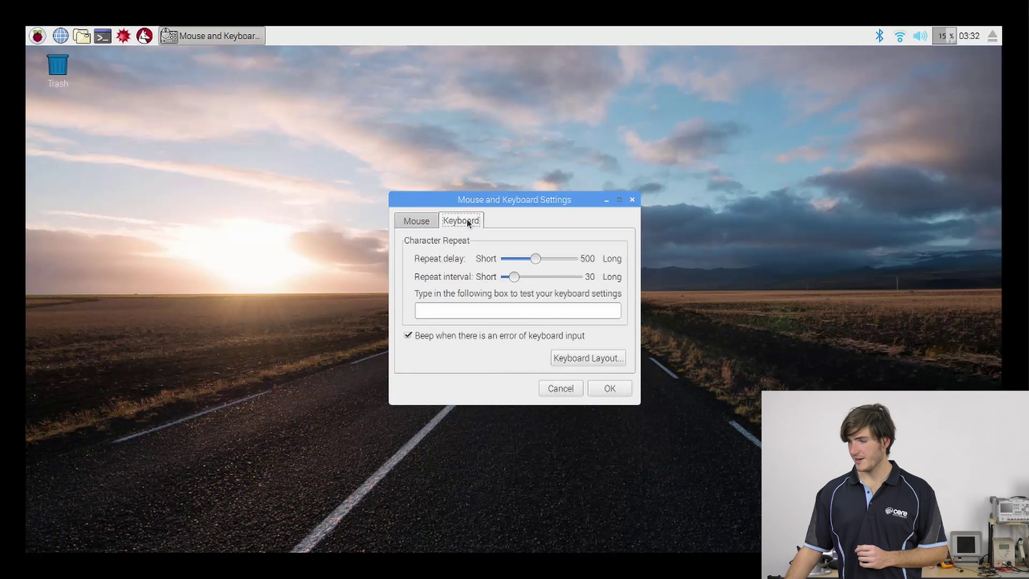
left_click(471, 306)
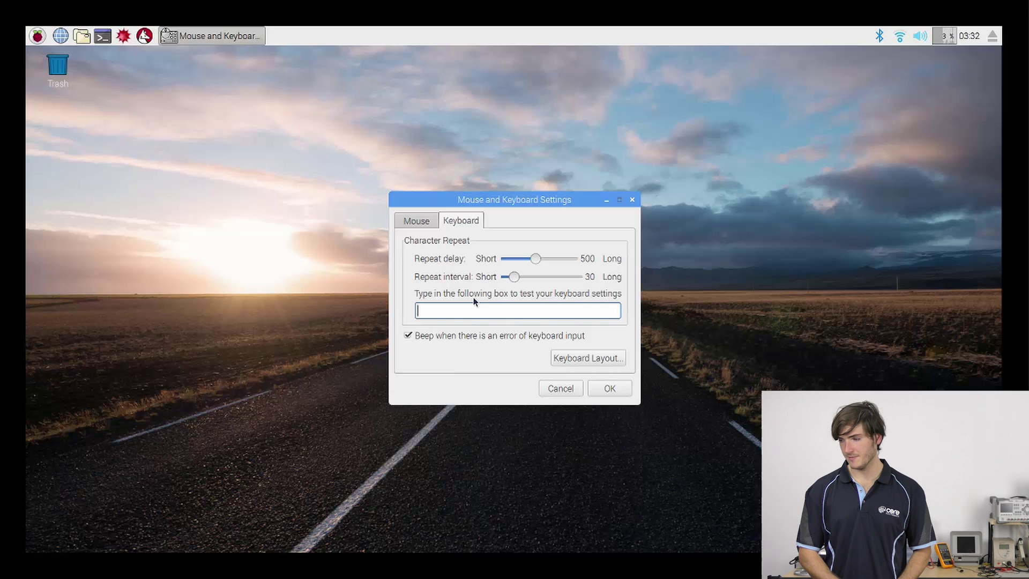
type("E")
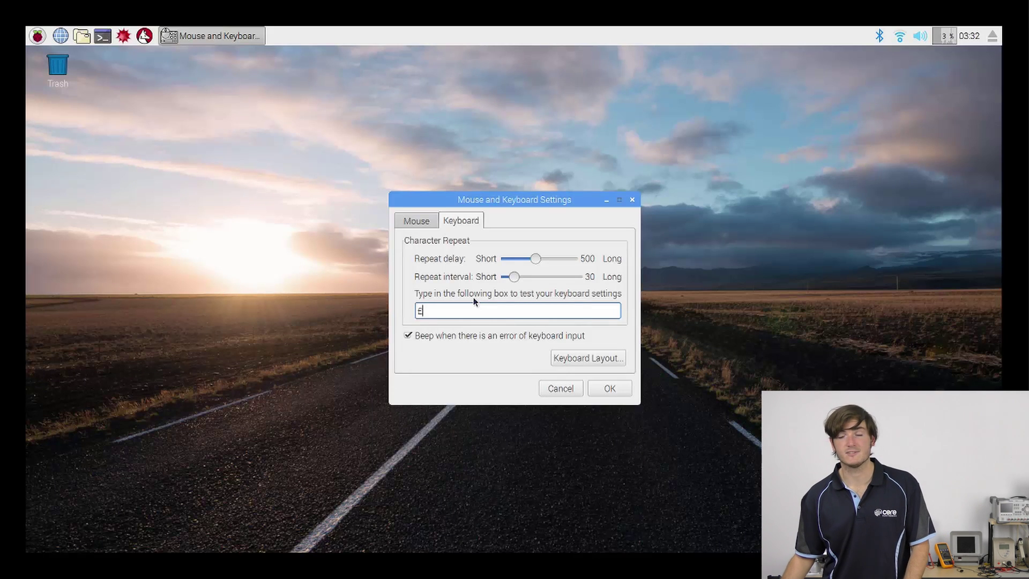
Set the keyboard layout to United States, English (US), test it with #, and close both dialogs
left_click(570, 362)
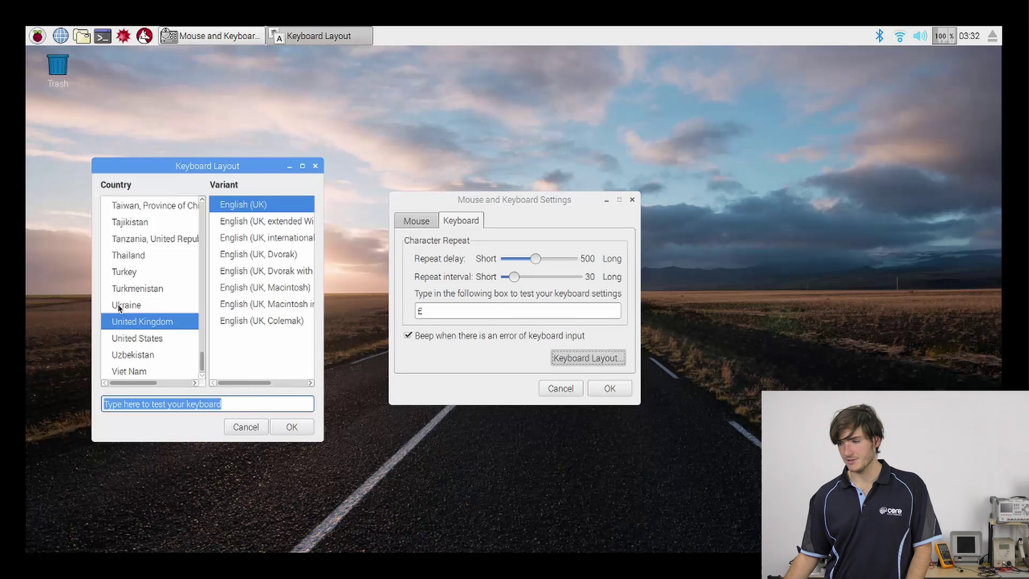
left_click(148, 338)
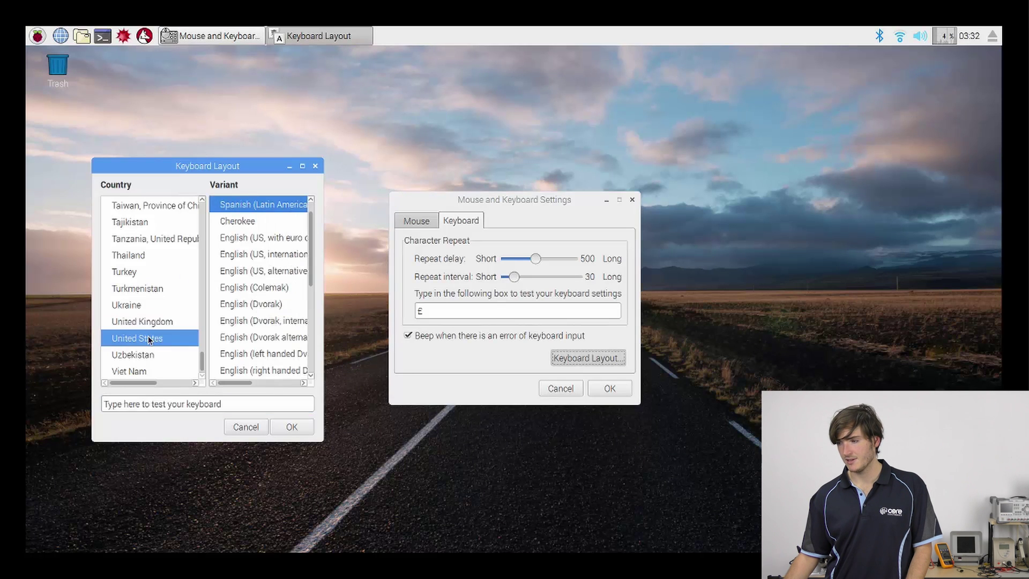
left_click(311, 201)
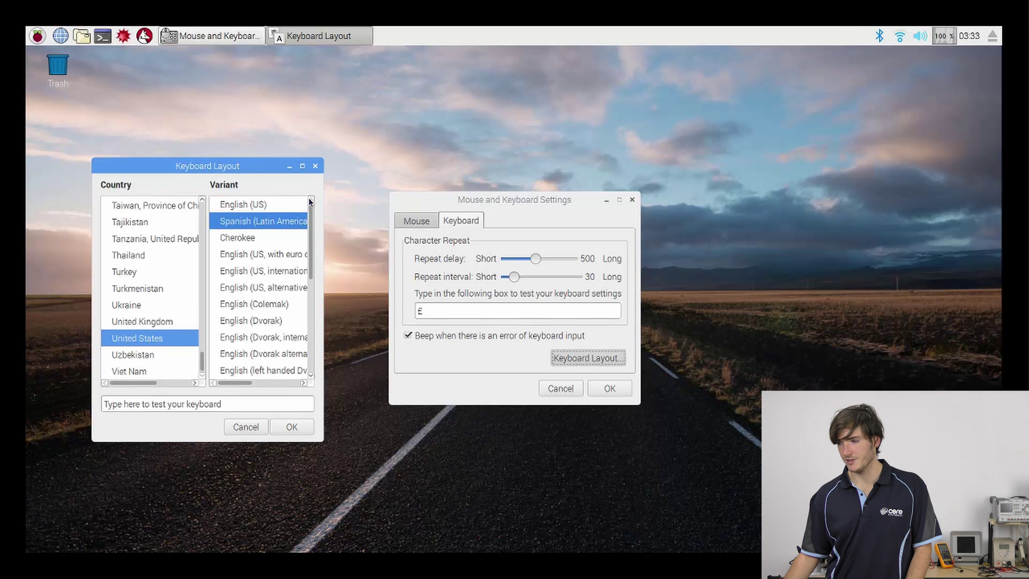
left_click(254, 208)
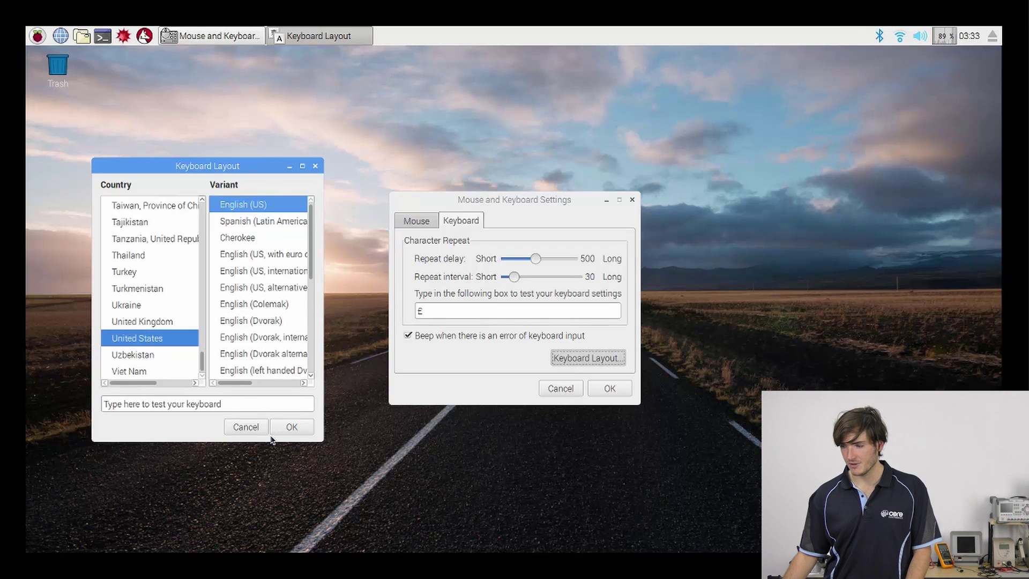
left_click(250, 402)
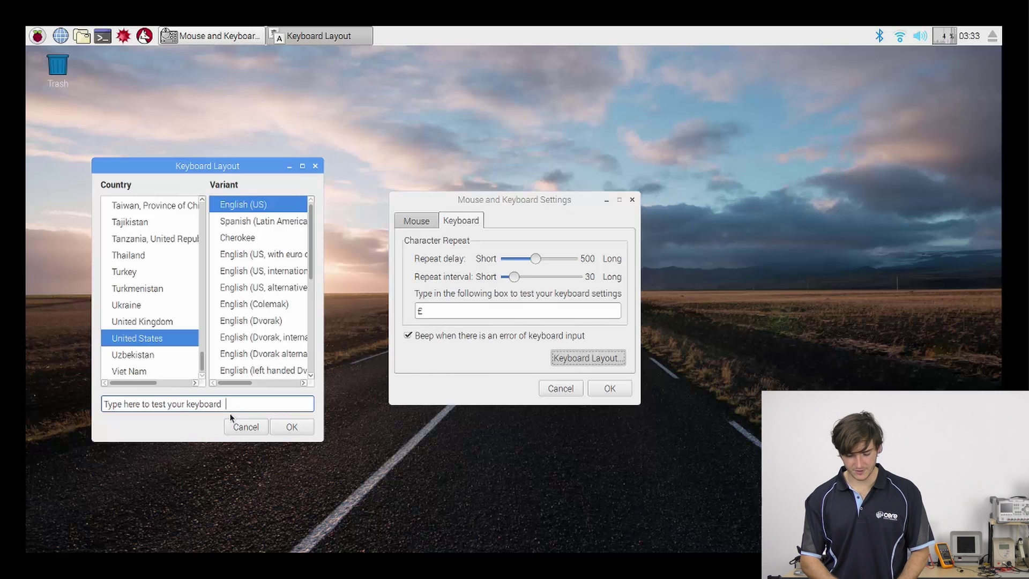
type("#")
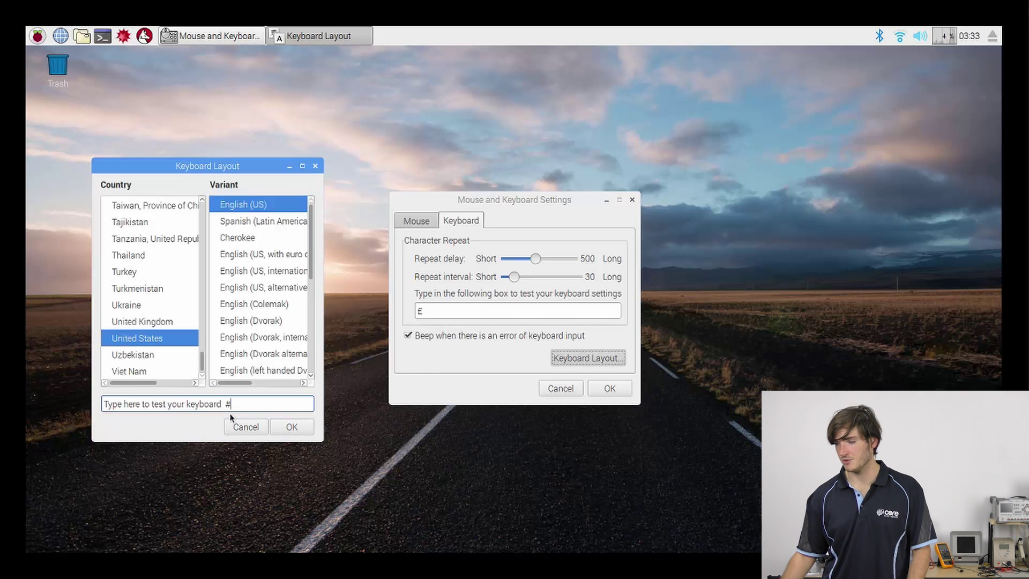
left_click(292, 427)
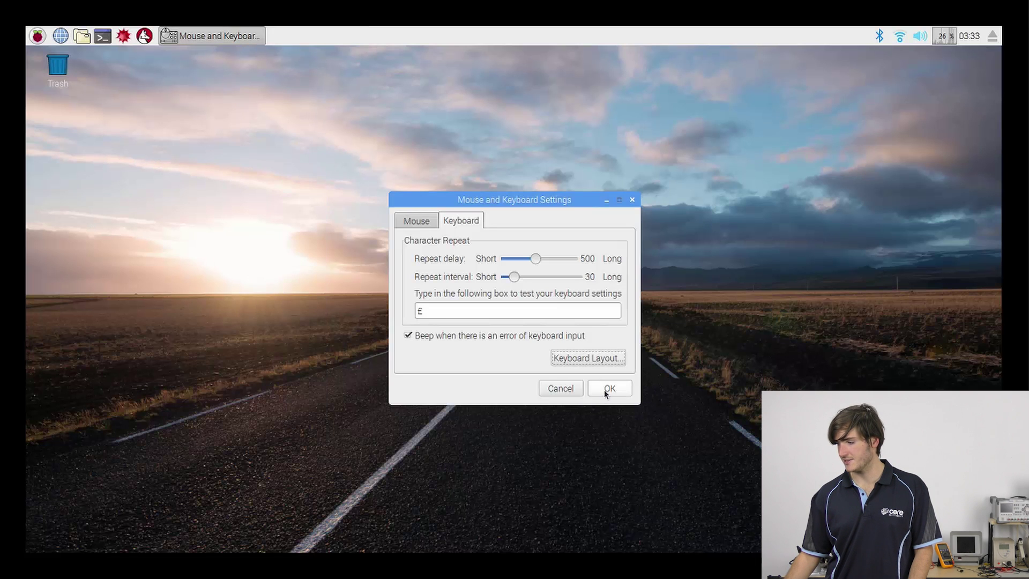
left_click(608, 389)
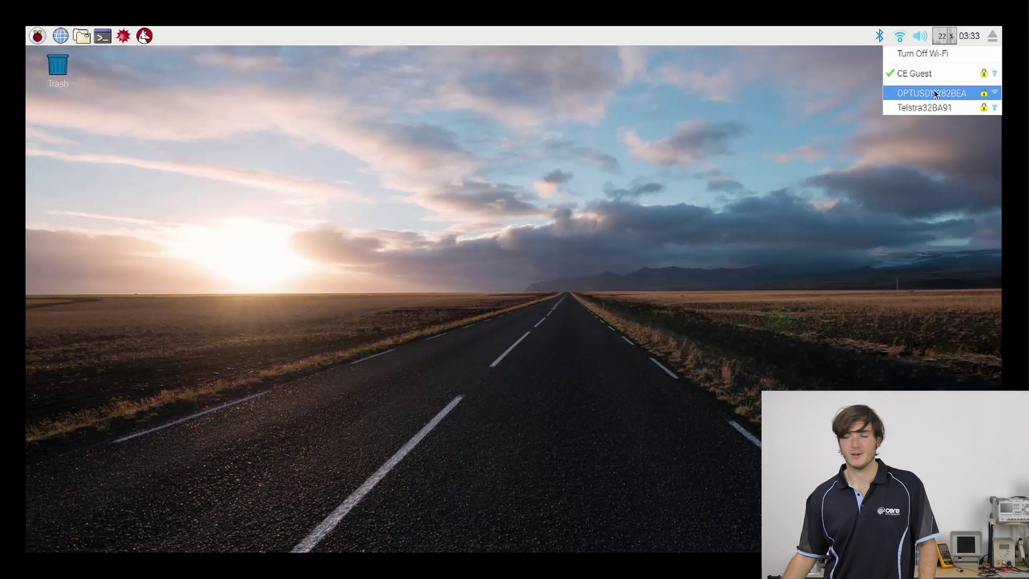
Dismiss the Wi-Fi network list, staying connected to CE Guest
left_click(633, 148)
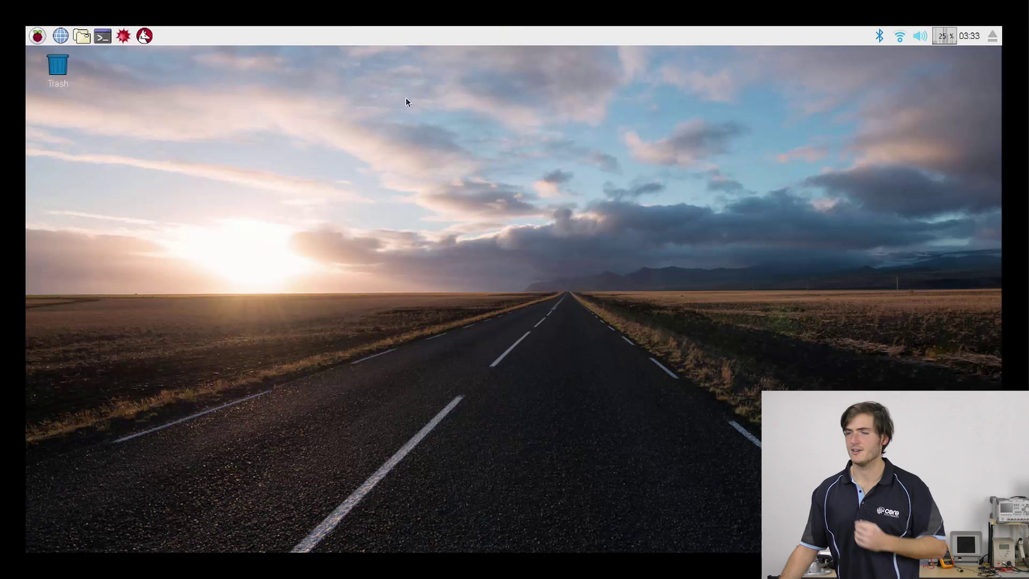
Set Overscan to Disable in Raspberry Pi Configuration, save, and decline the reboot
left_click(42, 41)
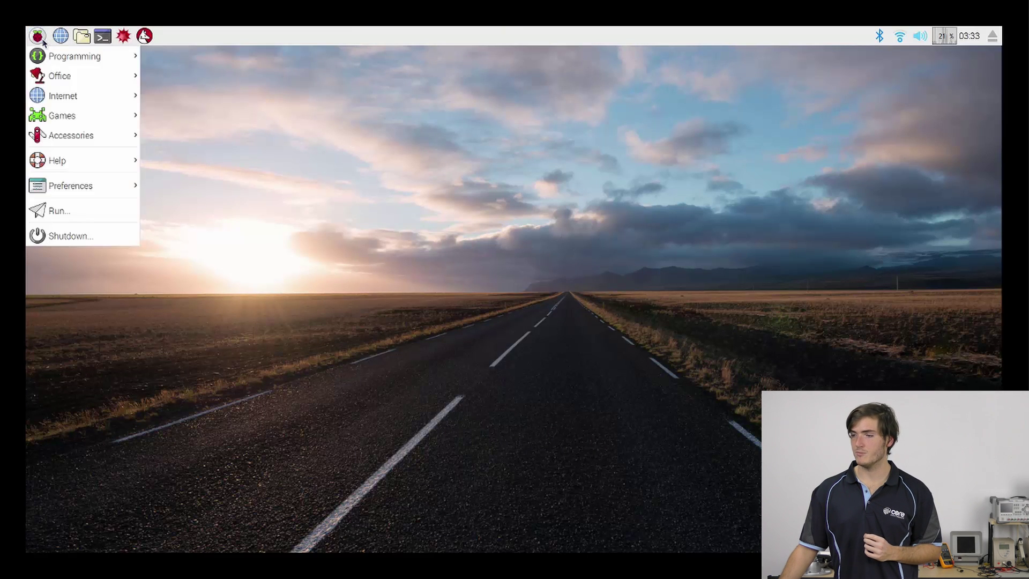
mouse_move(99, 186)
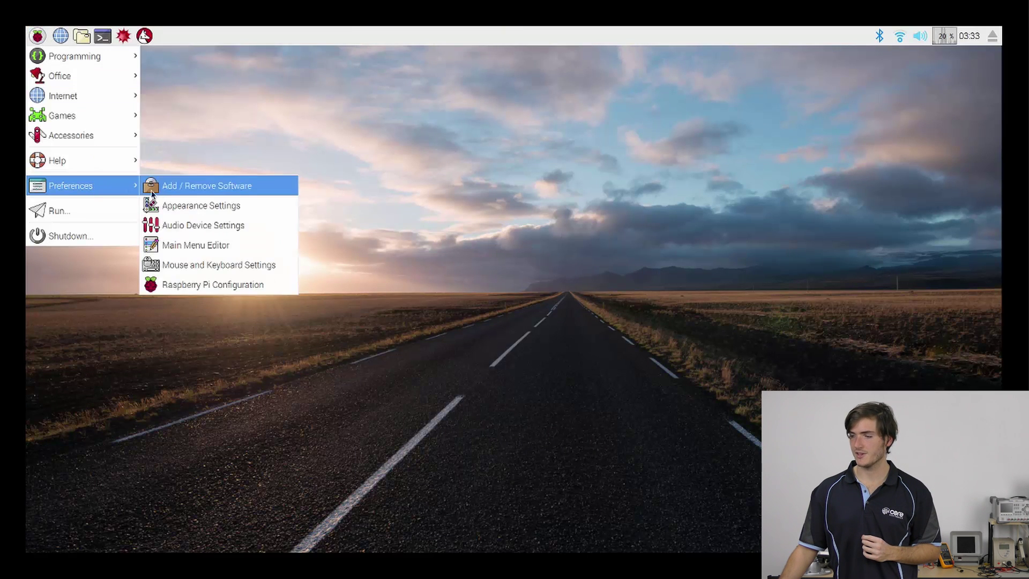
left_click(202, 284)
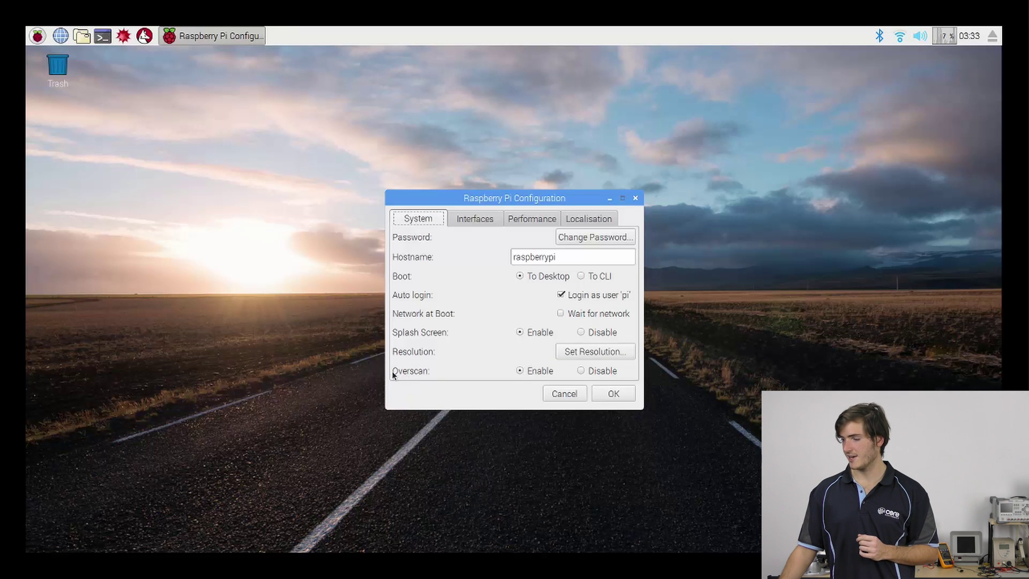
left_click(582, 372)
left_click(613, 399)
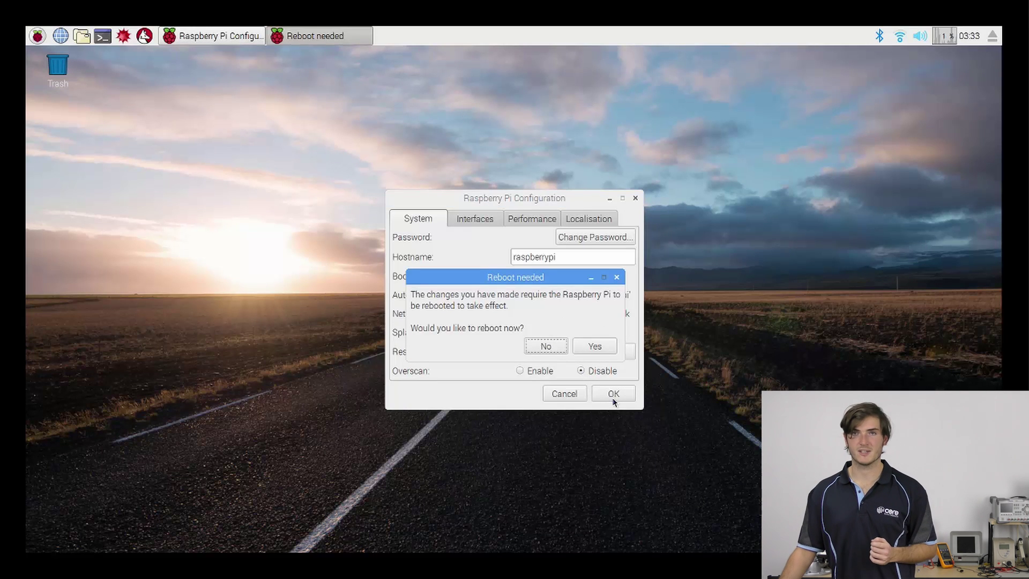
left_click_drag(499, 283, 199, 229)
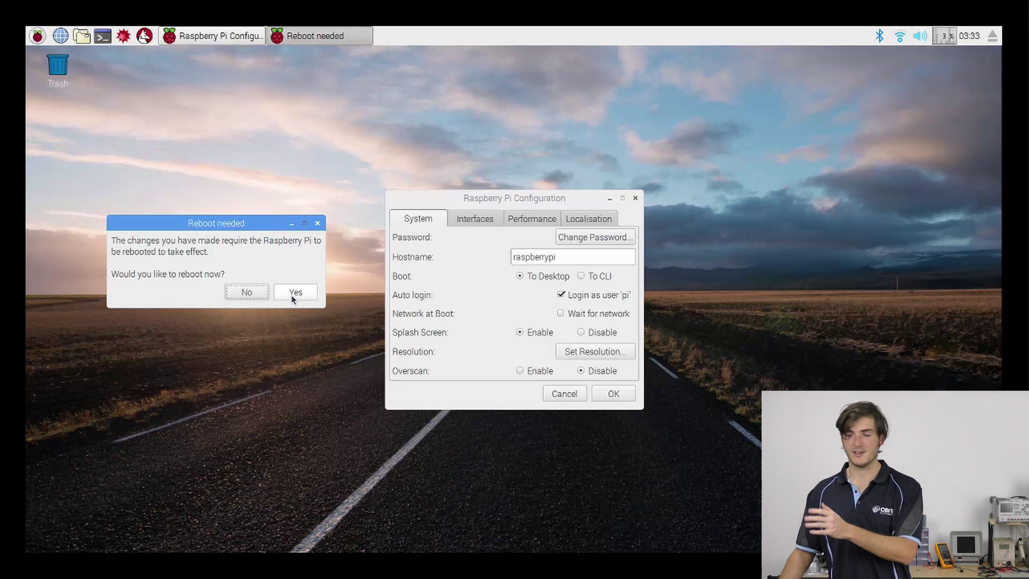
left_click(259, 291)
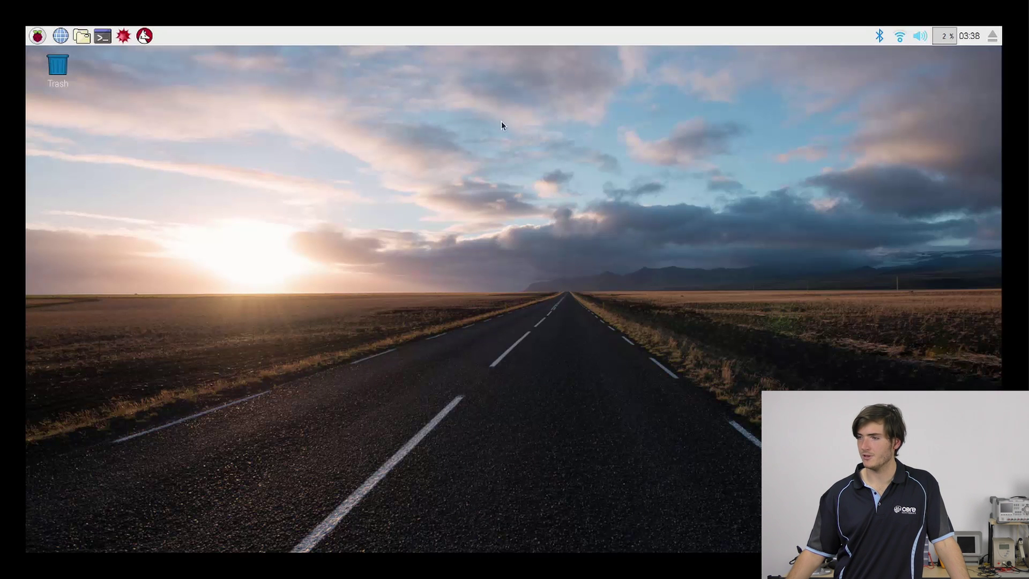
Launch a Terminal window from the Accessories menu
left_click(102, 36)
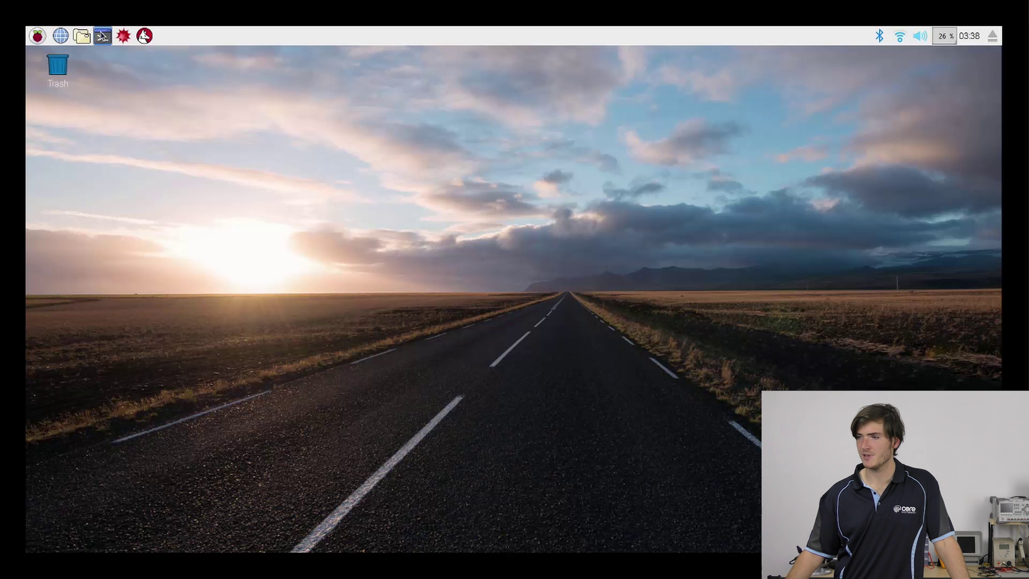
left_click(37, 36)
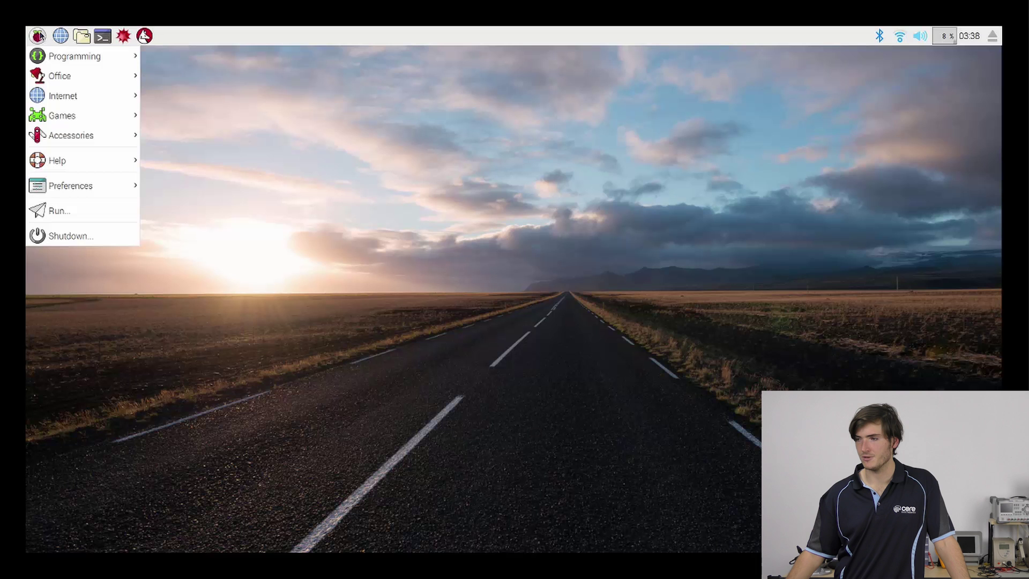
mouse_move(80, 135)
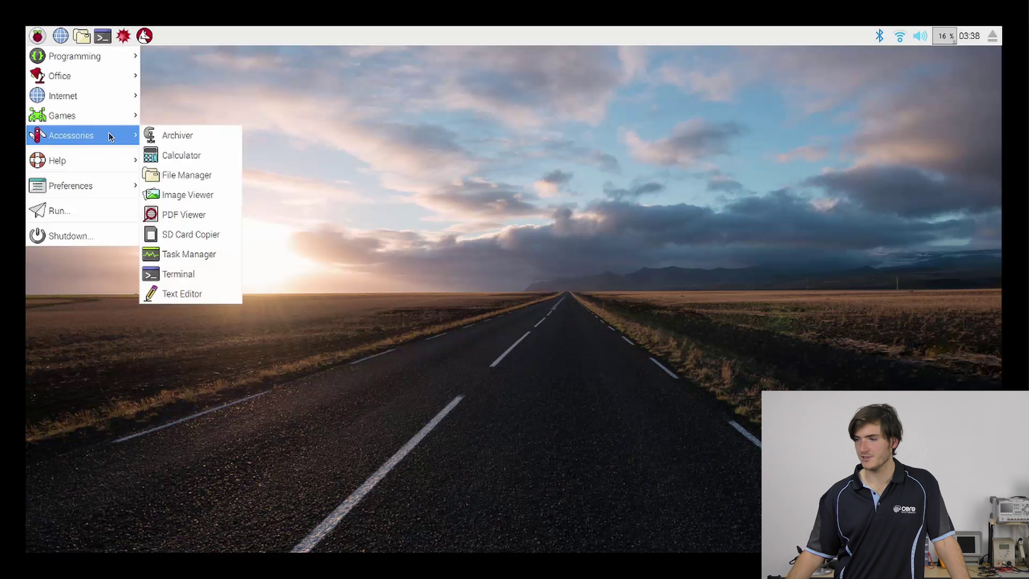
left_click(202, 275)
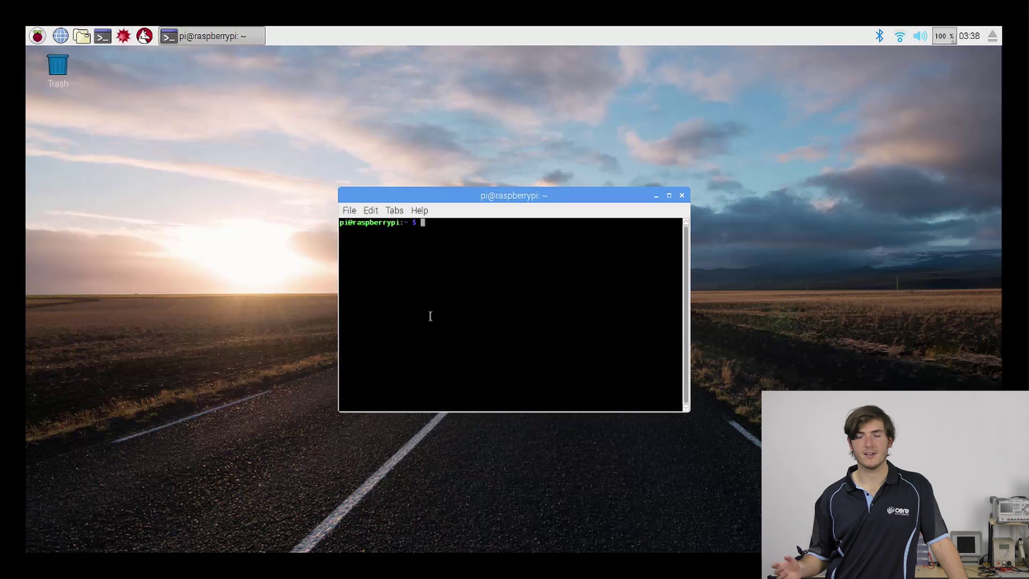
Change the terminal's Monospace font size from 10 to 18 in Preferences
left_click(371, 212)
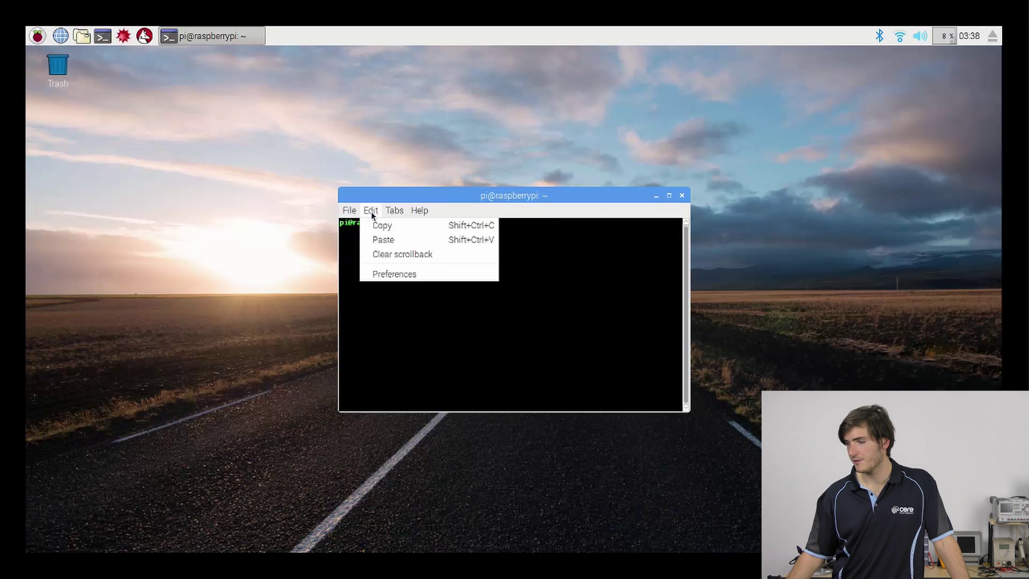
left_click(409, 275)
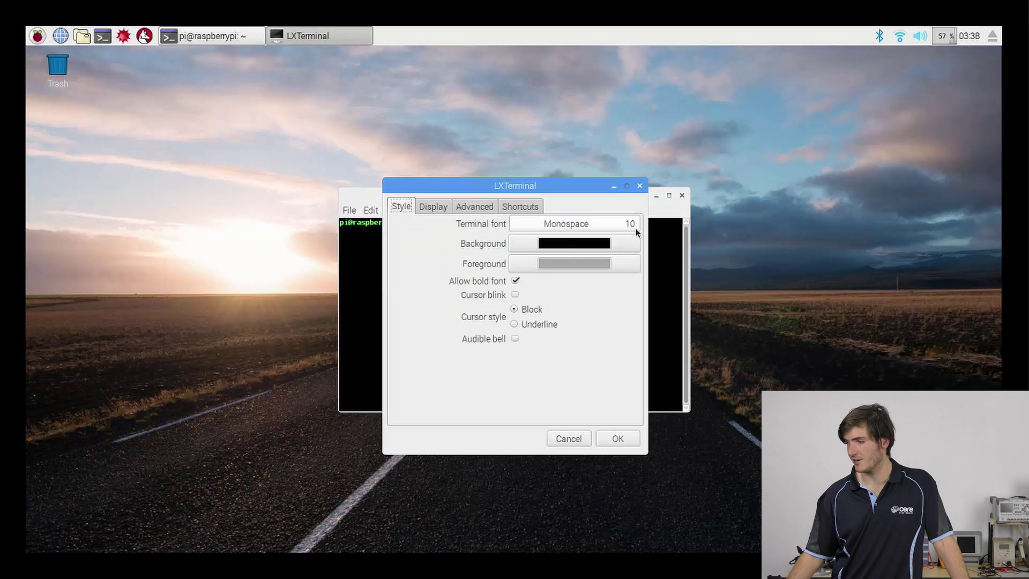
left_click(635, 228)
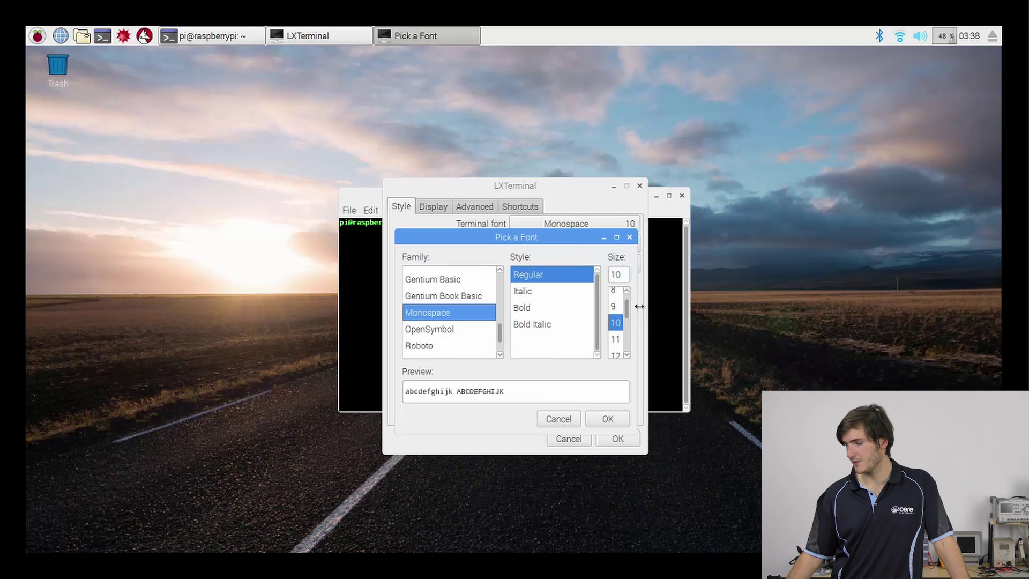
left_click_drag(627, 319, 629, 328)
left_click(615, 317)
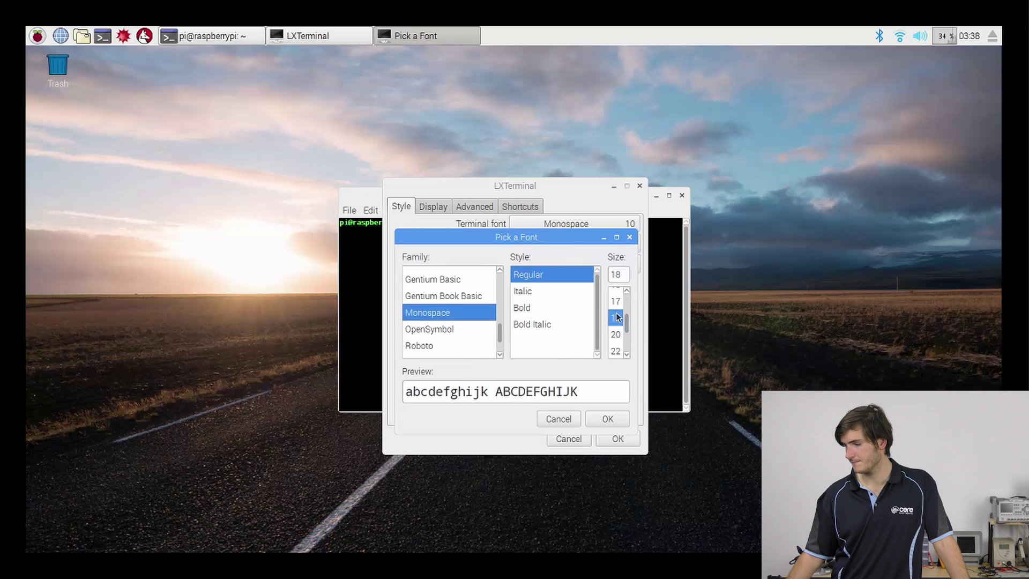
left_click(611, 420)
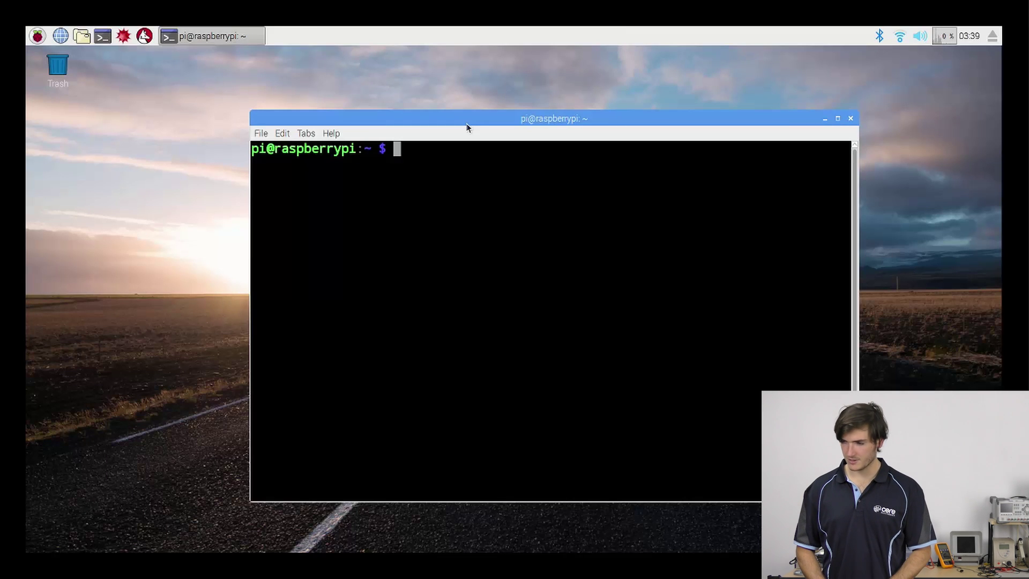
Enter sudo apt-get update && sudo apt-get upgrade -y, highlighting its parts to explain them
type("sudo a")
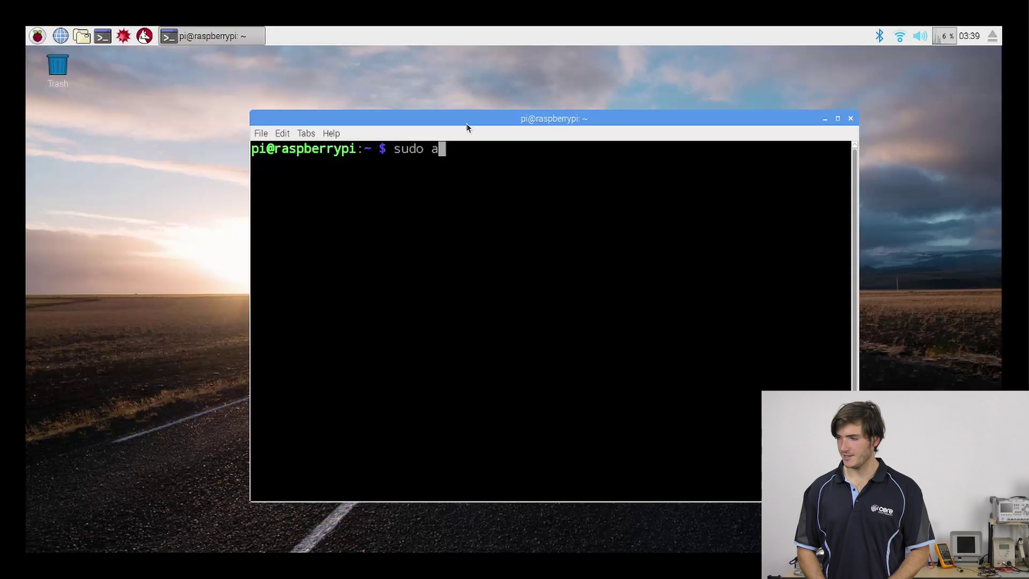
type("pt-get upda")
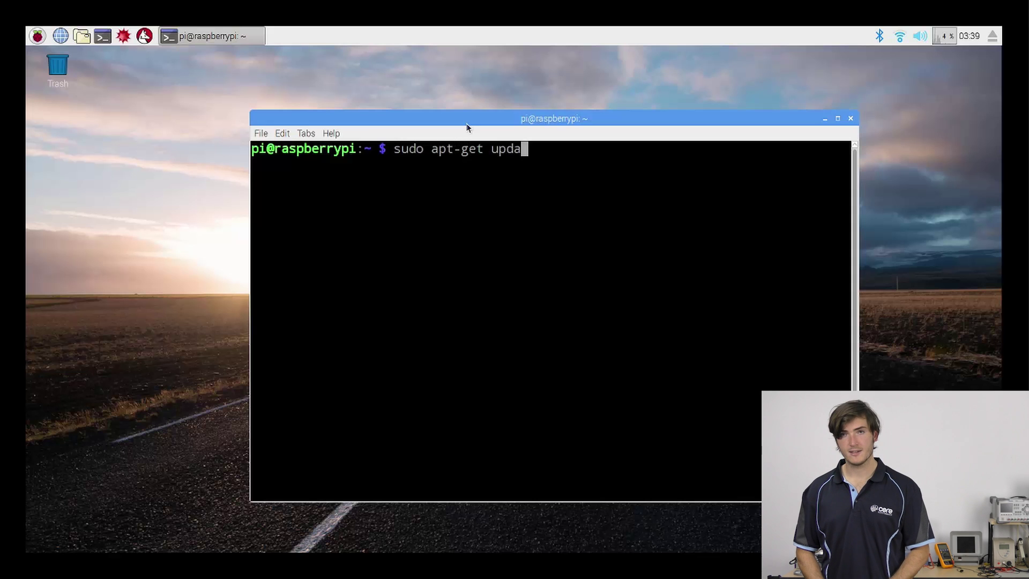
type("te &&")
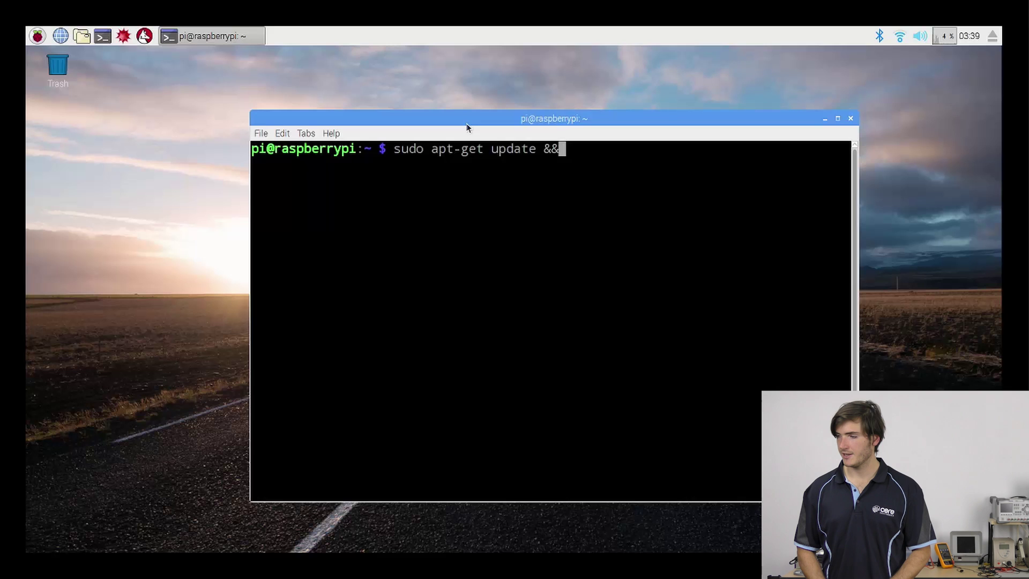
type(" sudo apt-get upgrade")
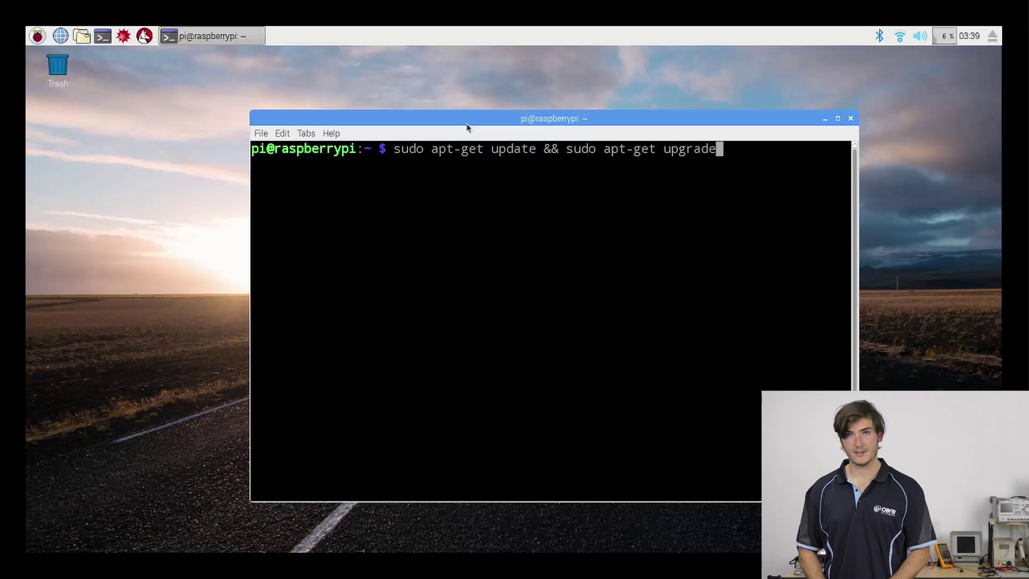
type(" -y")
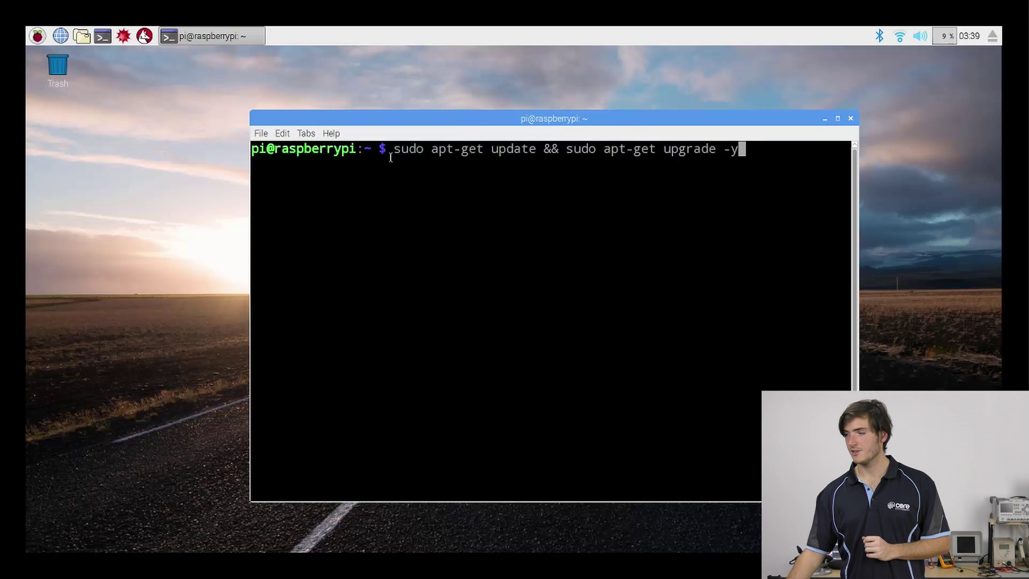
left_click_drag(392, 151, 536, 149)
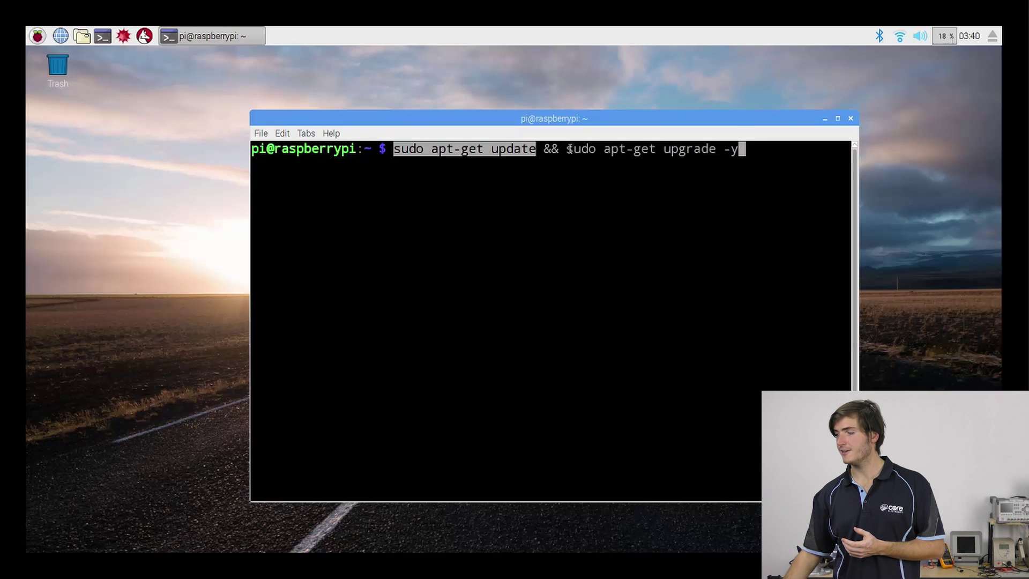
left_click_drag(567, 148, 715, 149)
left_click(704, 148)
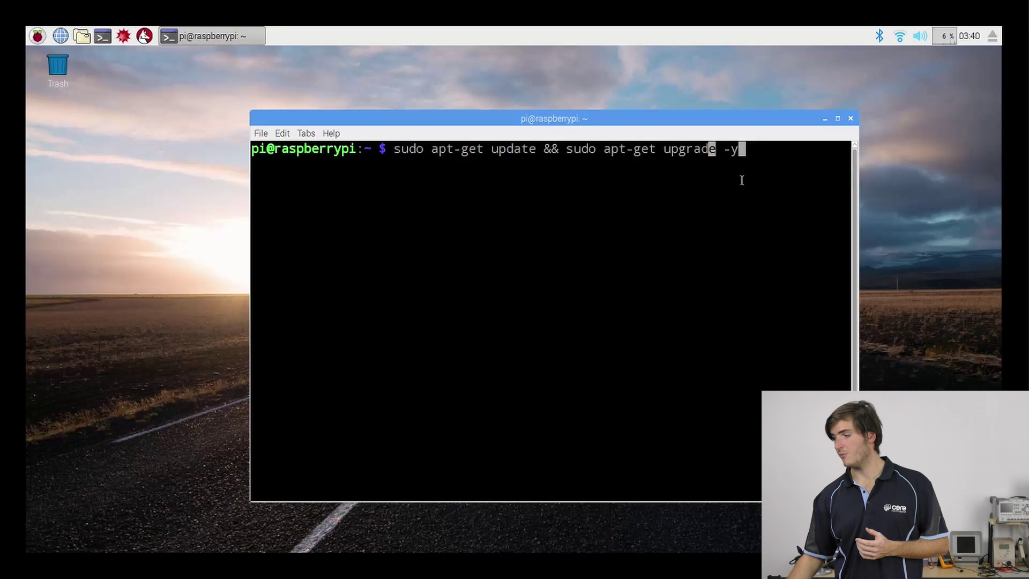
left_click_drag(724, 150, 751, 159)
left_click(740, 150)
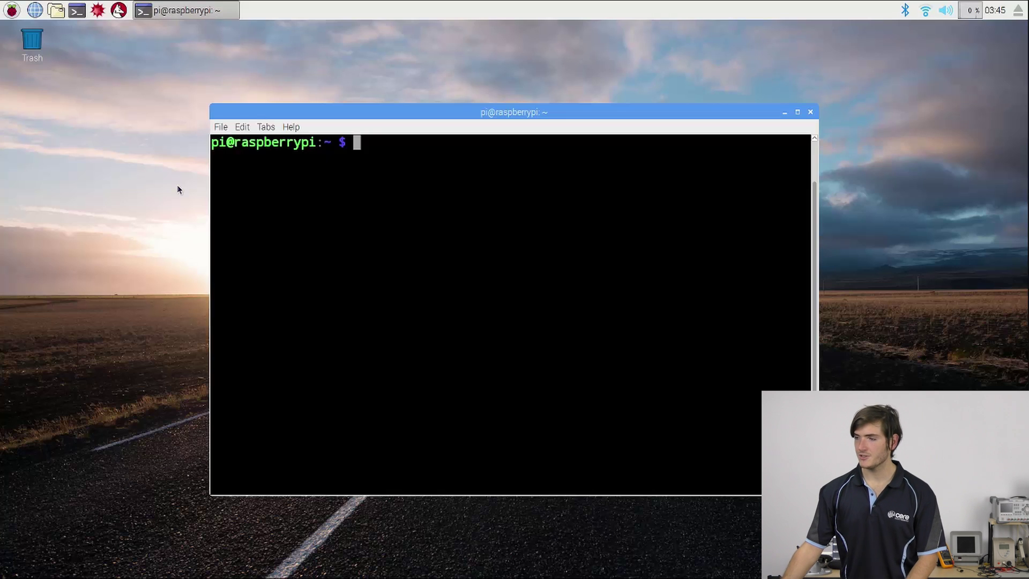
Type shutdown now at the terminal prompt
left_click(12, 10)
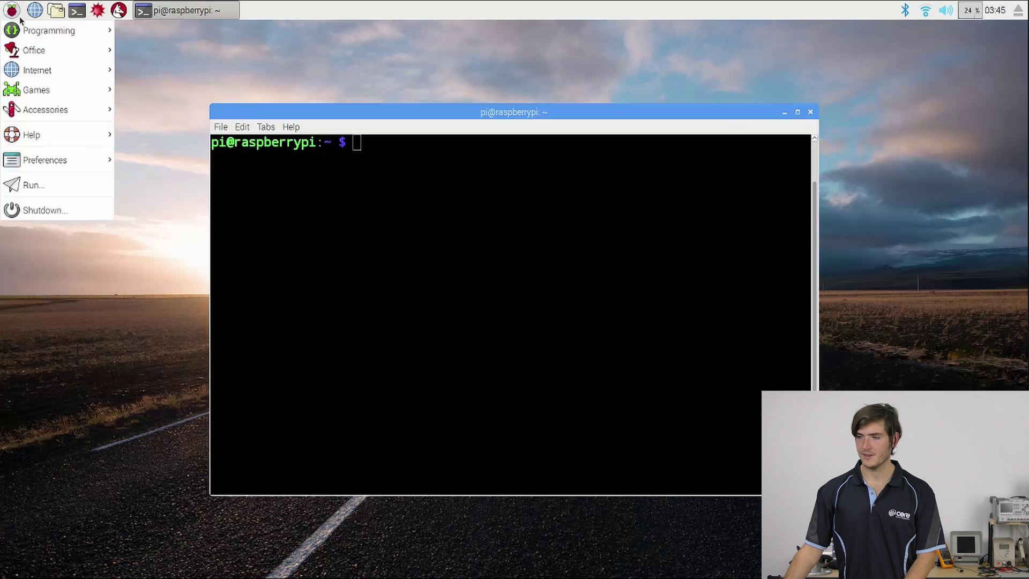
left_click(439, 299)
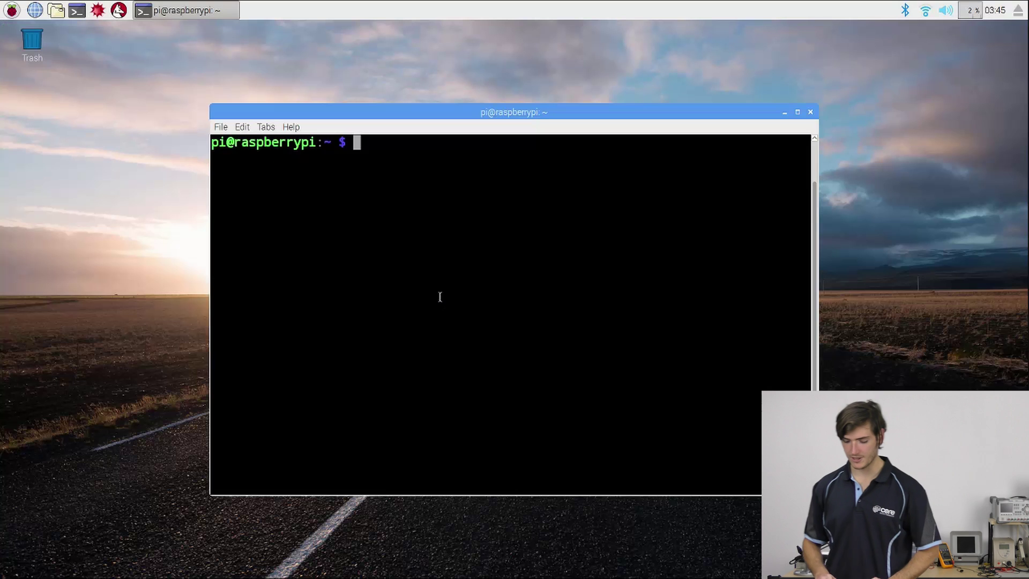
type("shutdown now")
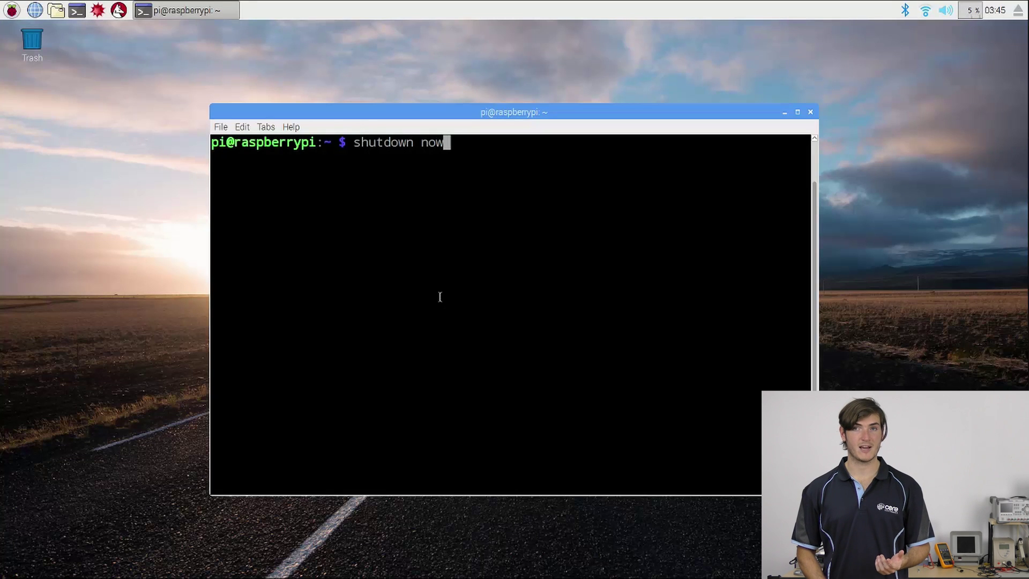